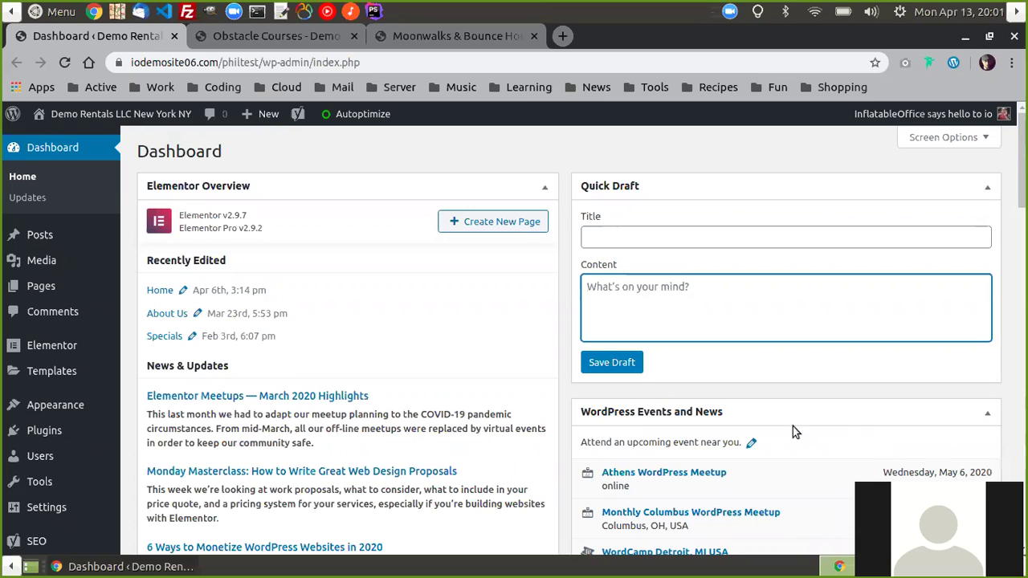
Open the Obstacle Courses page for editing and launch it in Elementor.
left_click(259, 37)
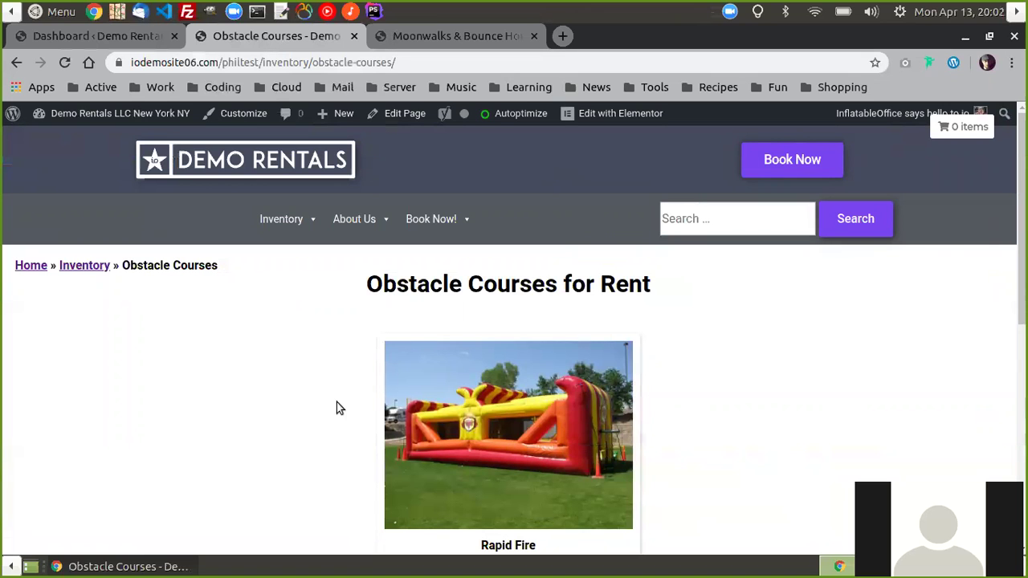
mouse_move(288, 221)
mouse_move(641, 113)
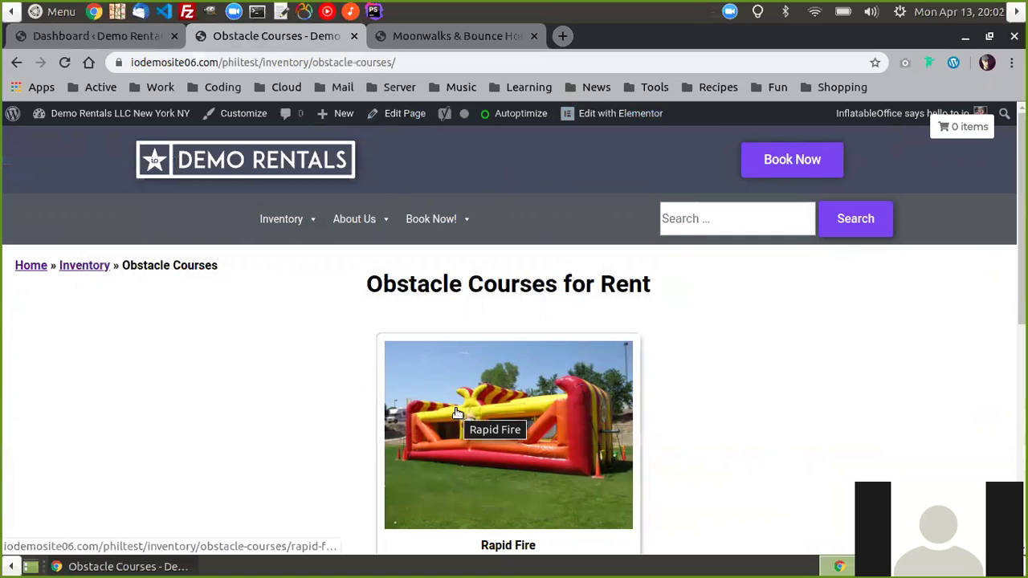
mouse_move(404, 214)
left_click(384, 116)
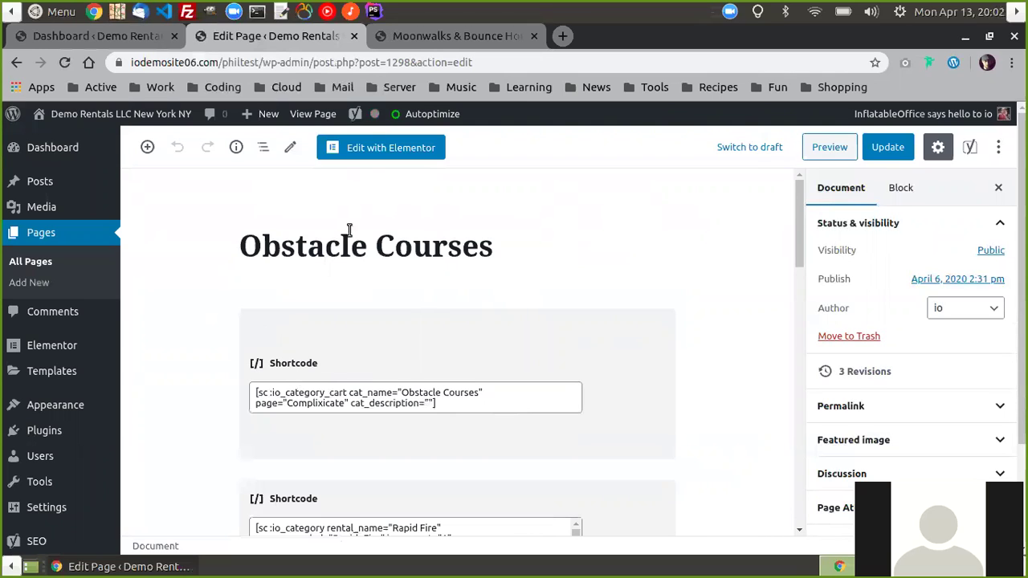
left_click(366, 157)
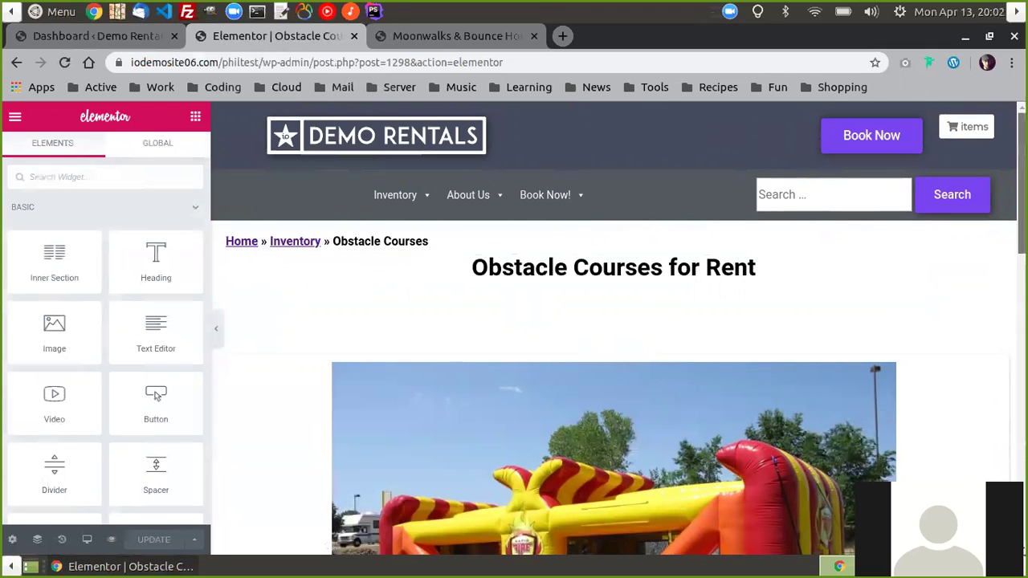
Look through the Obstacle Courses page layout and open the text block that holds its shortcodes.
scroll(613, 330, "down", 6)
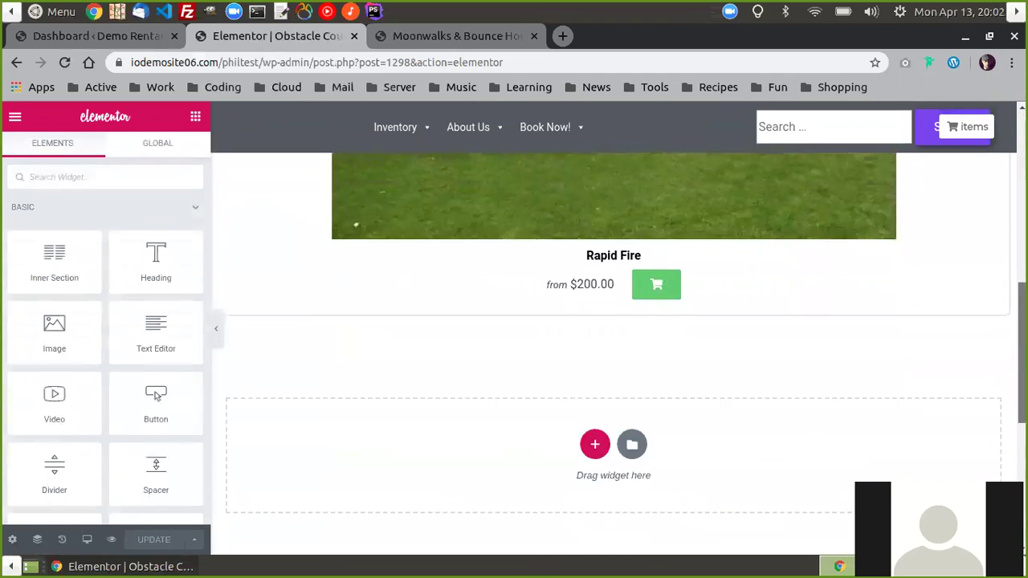
scroll(614, 330, "up", 4)
scroll(656, 297, "up", 3)
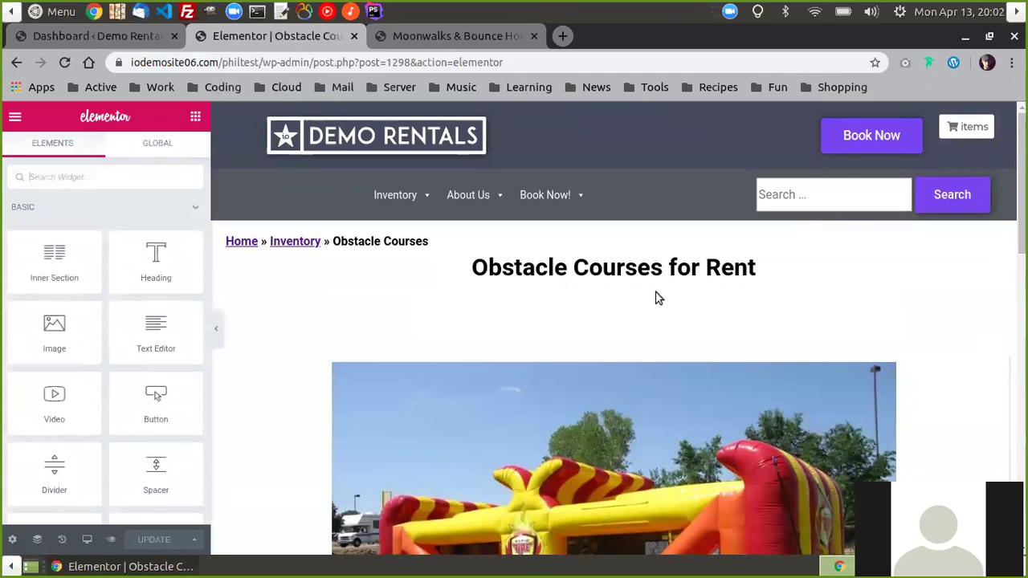
left_click(546, 332)
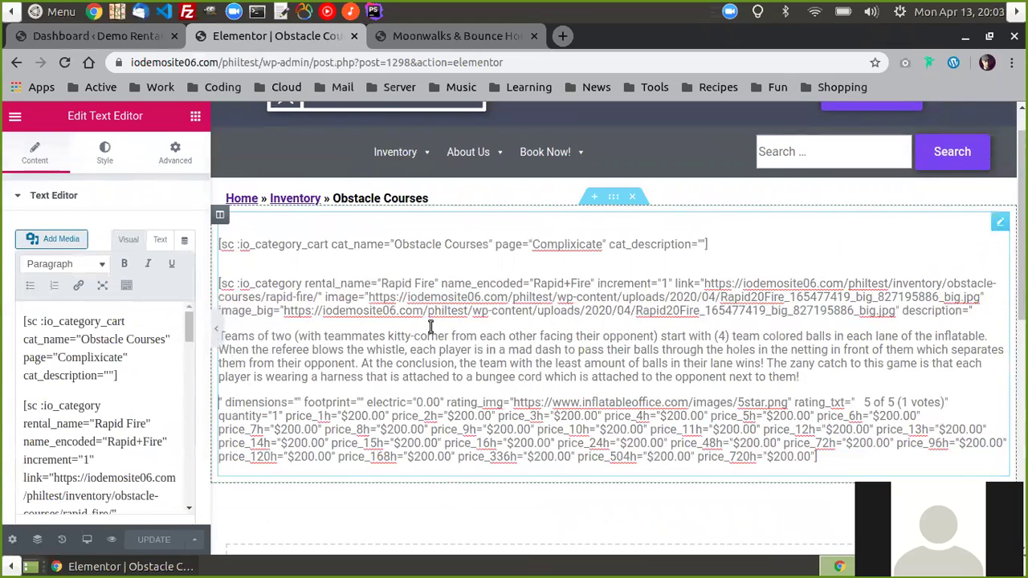
Add a single-column section above the Obstacle Courses shortcode block and place a Heading widget in it.
left_click(590, 197)
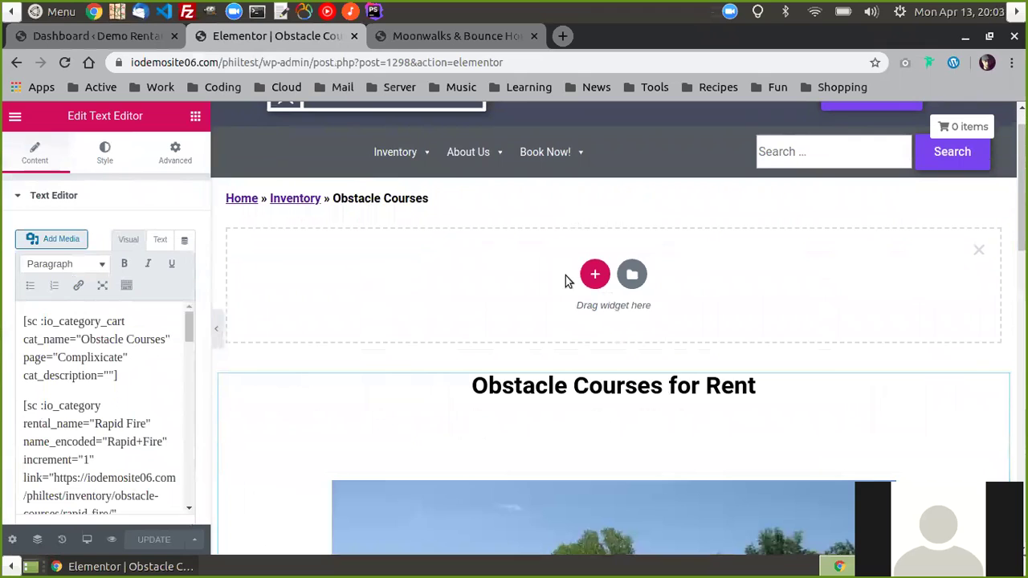
left_click(594, 278)
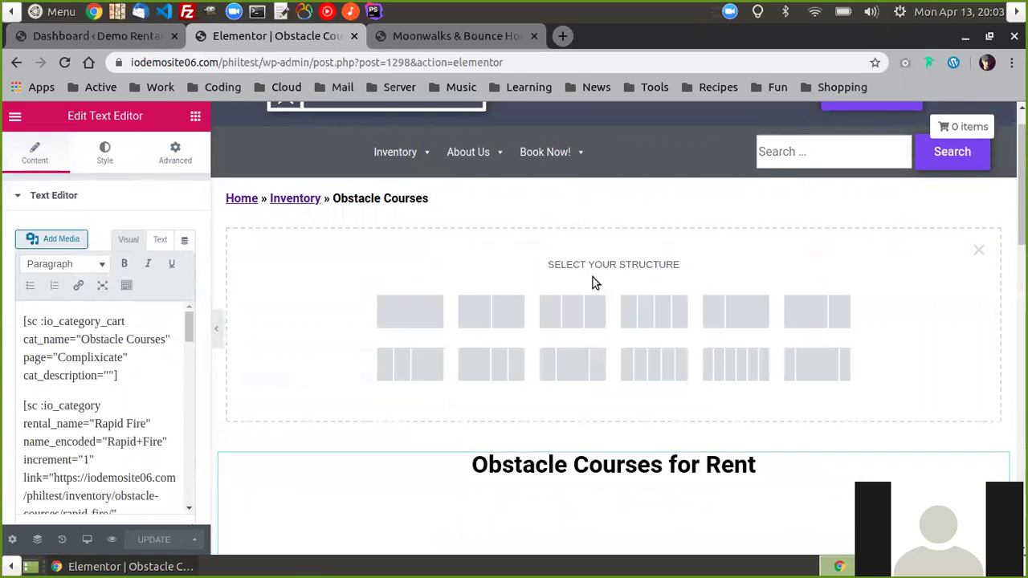
left_click(409, 313)
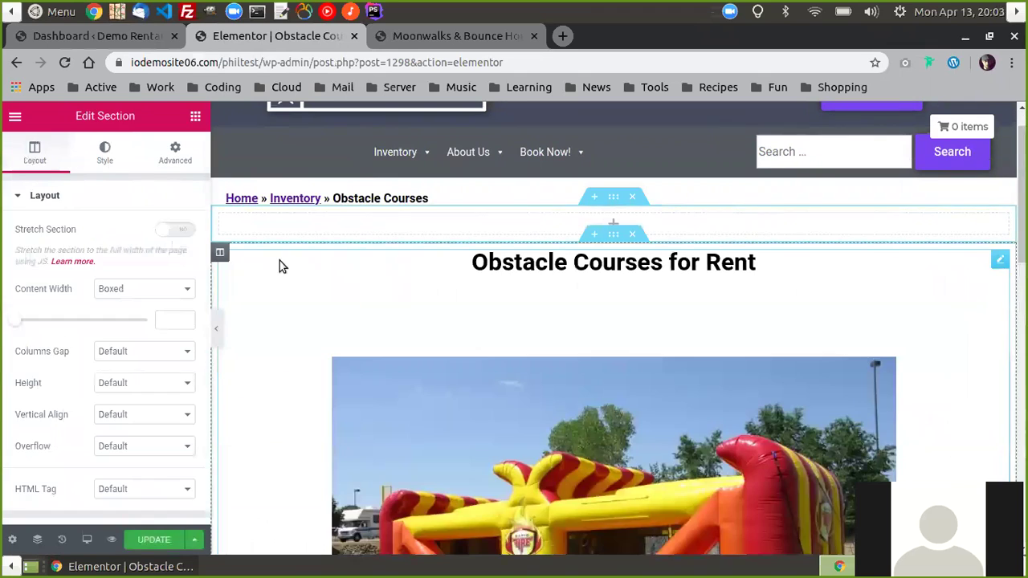
left_click(193, 118)
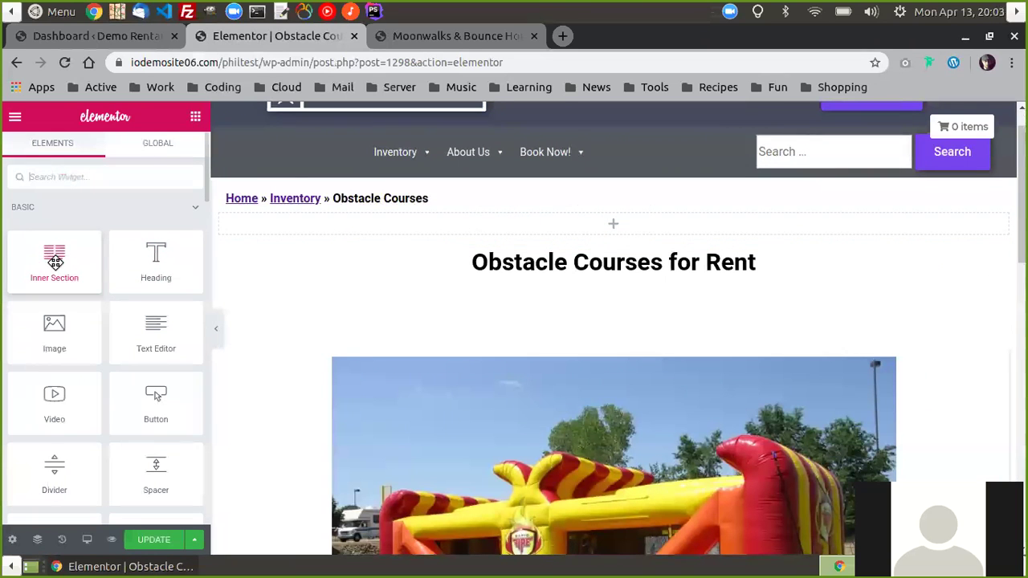
left_click_drag(149, 272, 620, 232)
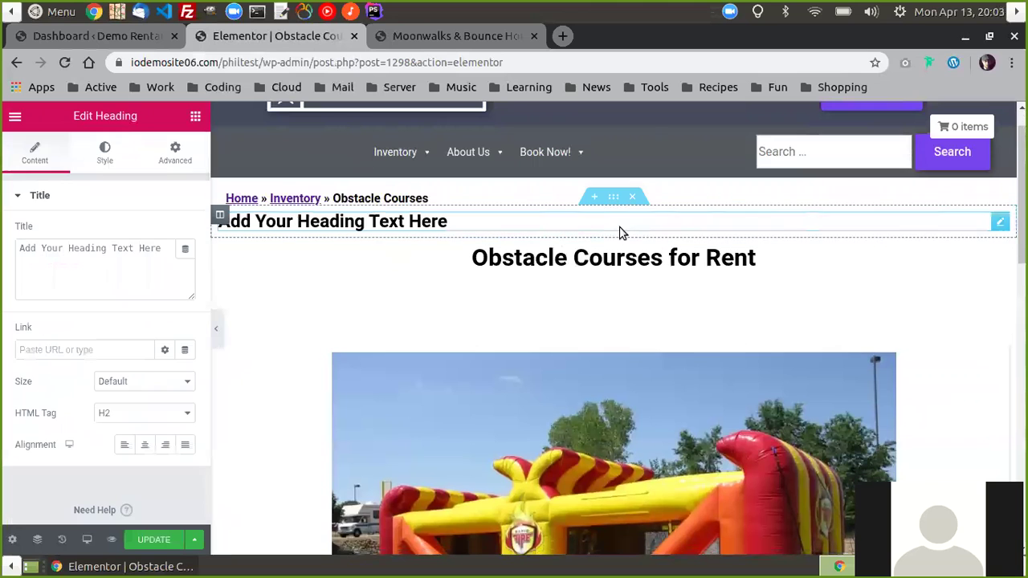
Exit Elementor to the WordPress page editor, discarding the unsaved changes to the Obstacle Courses page.
left_click(424, 296)
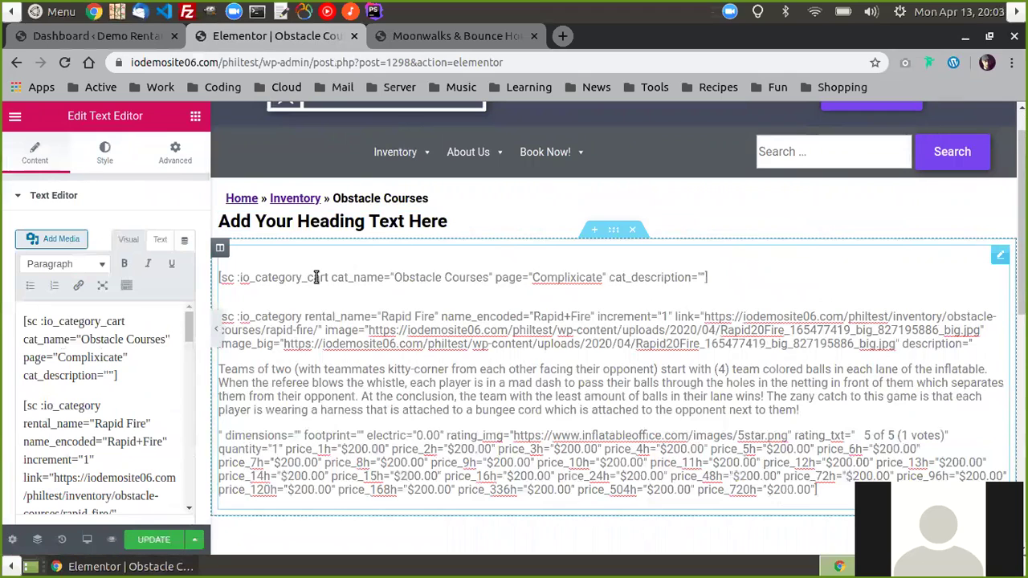
left_click(464, 228)
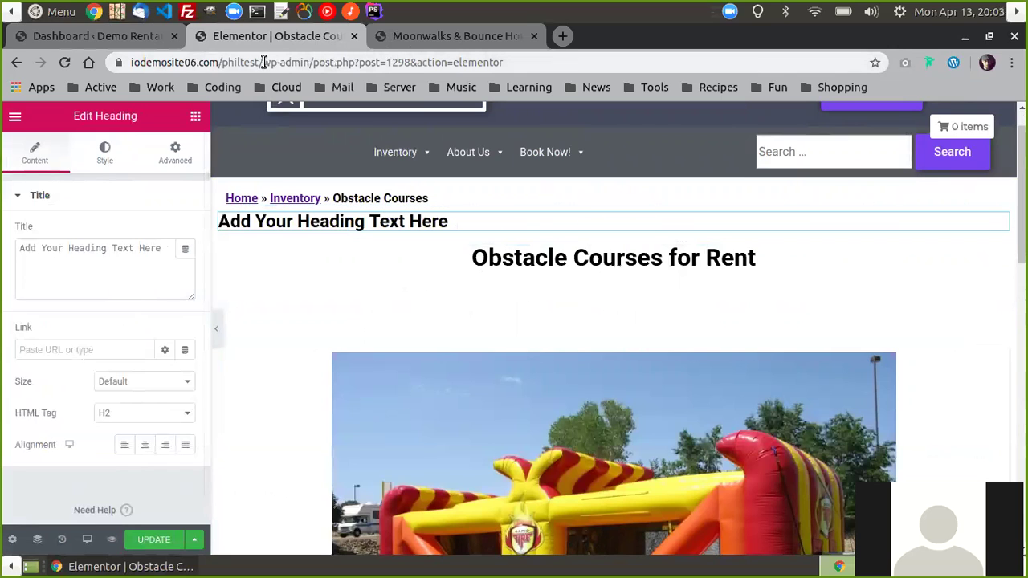
left_click(14, 116)
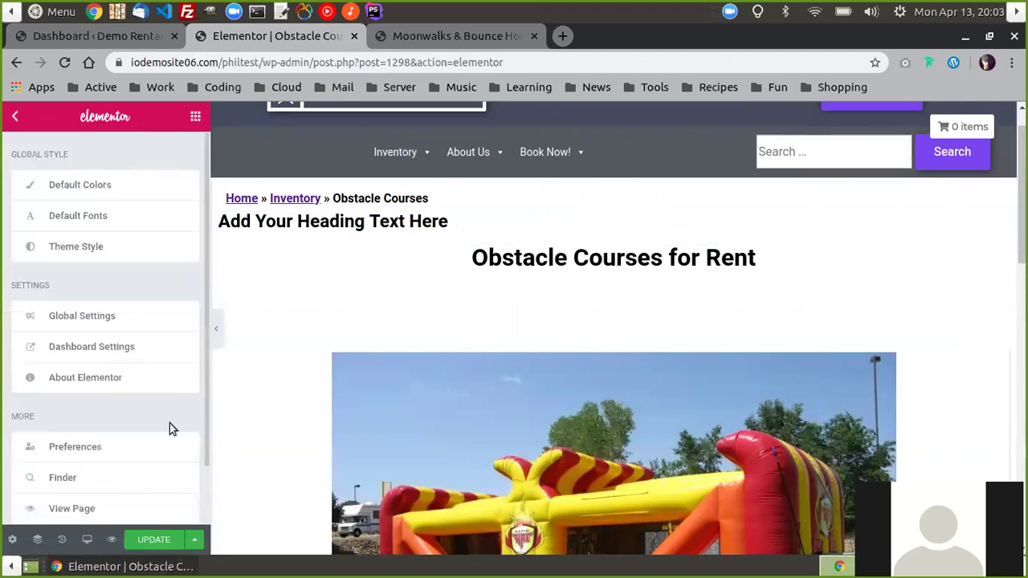
scroll(138, 335, "down", 2)
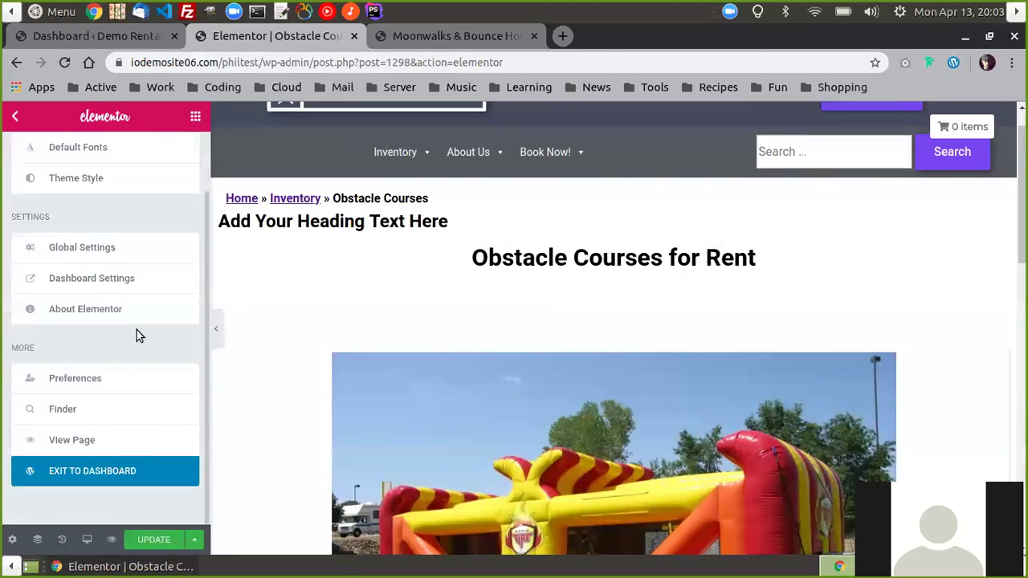
left_click(89, 474)
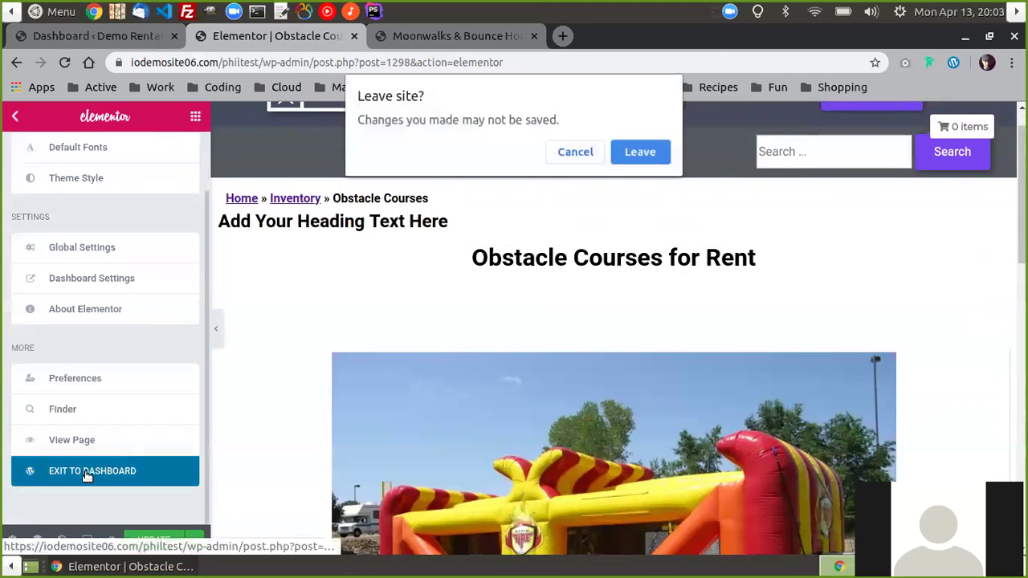
left_click(638, 152)
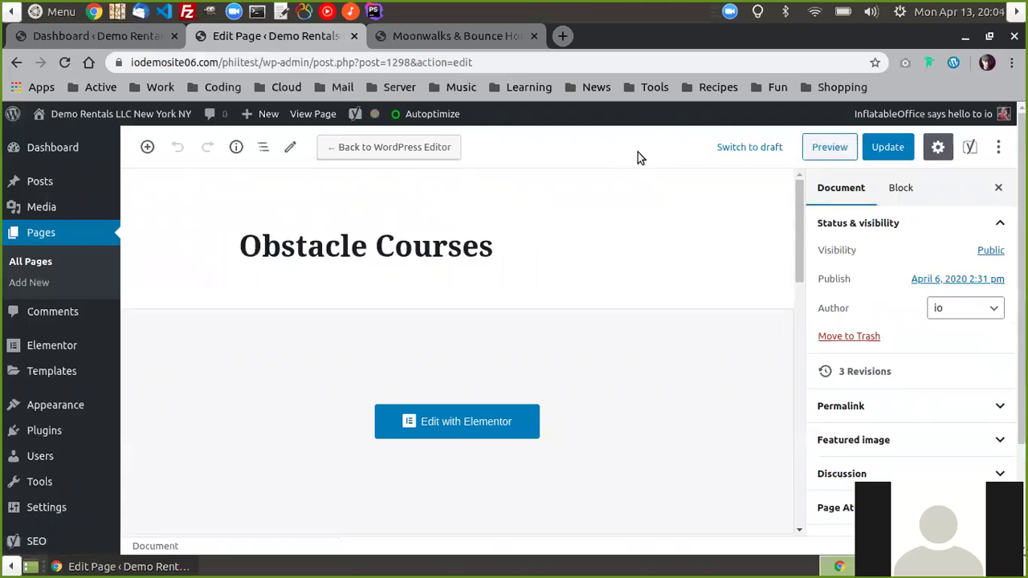
Open the Moonwalks & Bounce Houses page for editing and launch it in Elementor.
left_click(423, 35)
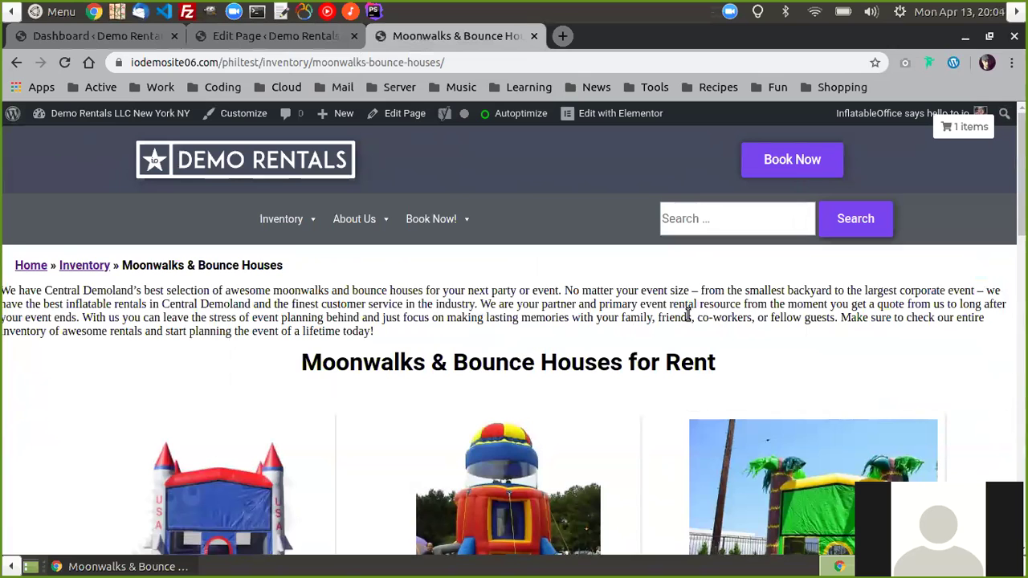
scroll(1022, 177, "down", 3)
scroll(1022, 177, "up", 3)
left_click(383, 119)
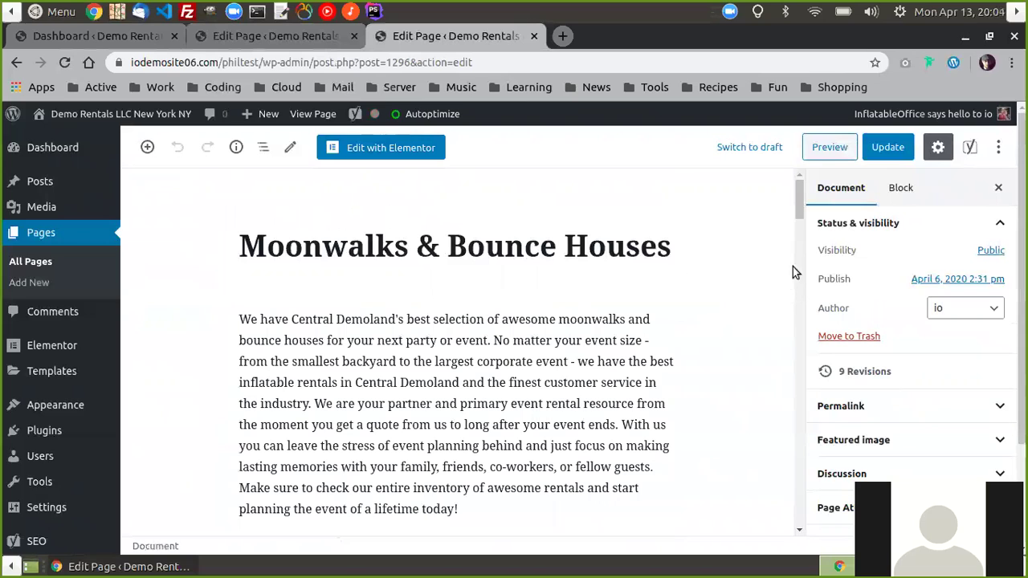
mouse_move(800, 206)
left_mouse_down()
mouse_move(791, 293)
mouse_move(784, 205)
left_mouse_up()
left_click(537, 381)
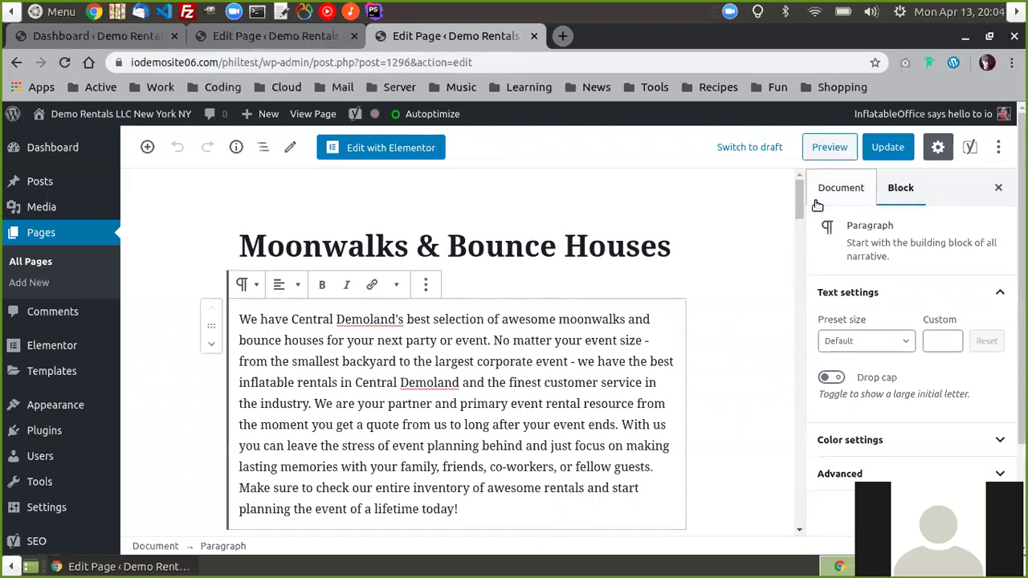
mouse_move(797, 201)
left_mouse_down()
mouse_move(797, 215)
mouse_move(795, 184)
left_mouse_up()
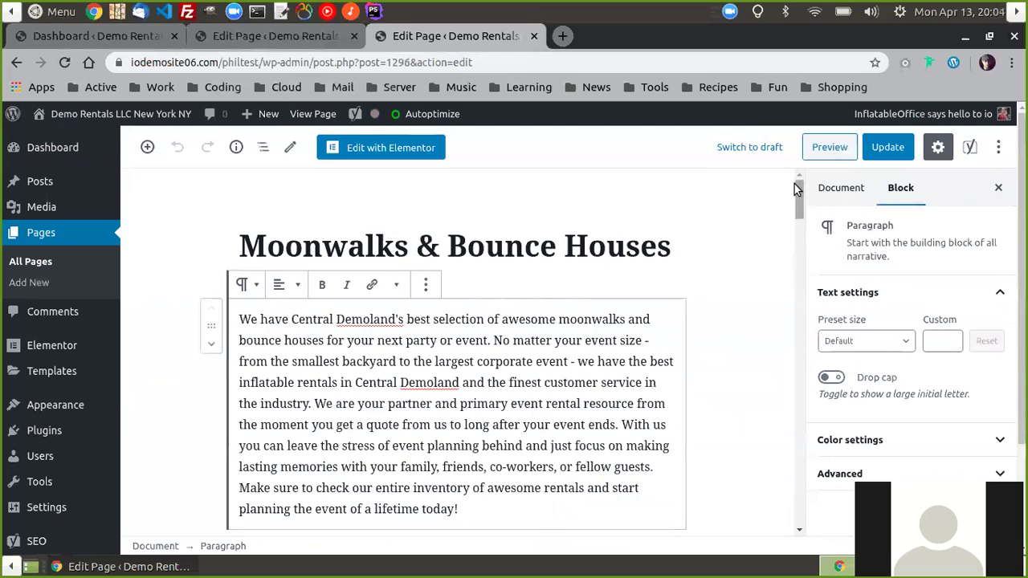
left_click(374, 153)
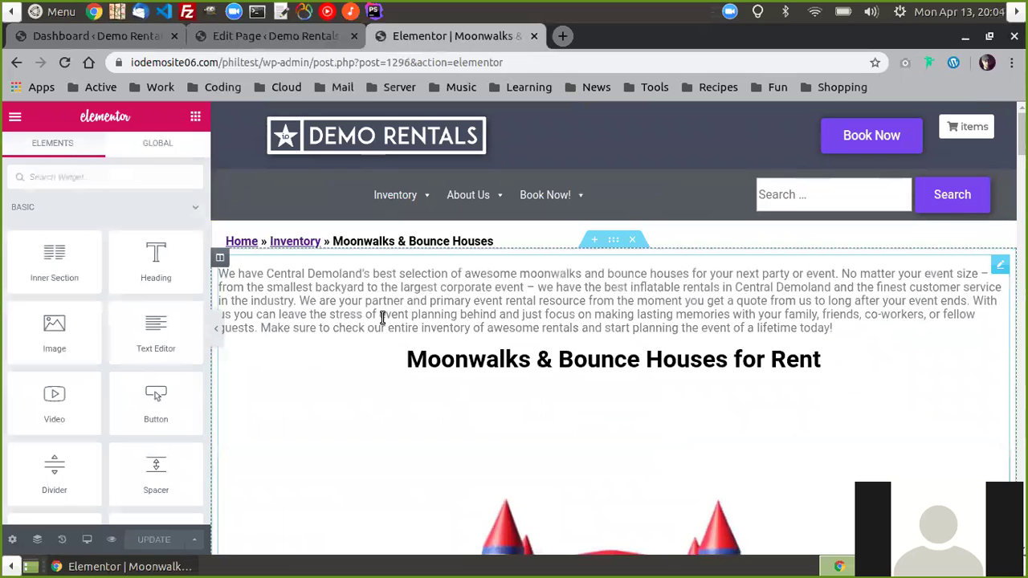
Copy the introductory paragraph above the shortcodes in the Moonwalks & Bounce Houses text block and remove it along with the leftover blank line.
left_click(666, 300)
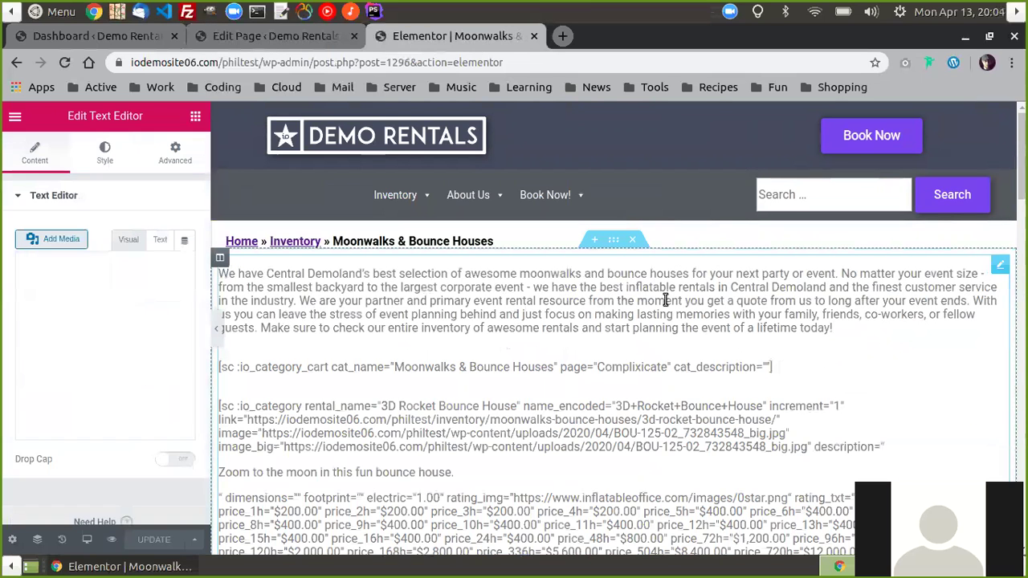
mouse_move(186, 324)
left_mouse_down()
mouse_move(188, 351)
mouse_move(188, 319)
mouse_move(190, 336)
left_mouse_up()
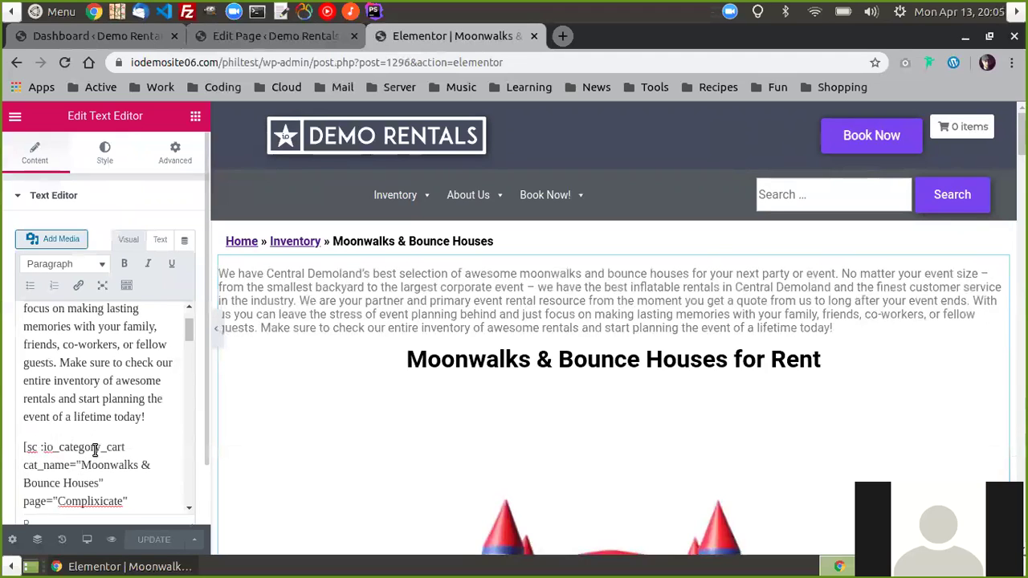
left_click_drag(145, 417, 4, 277)
key("ctrl+c")
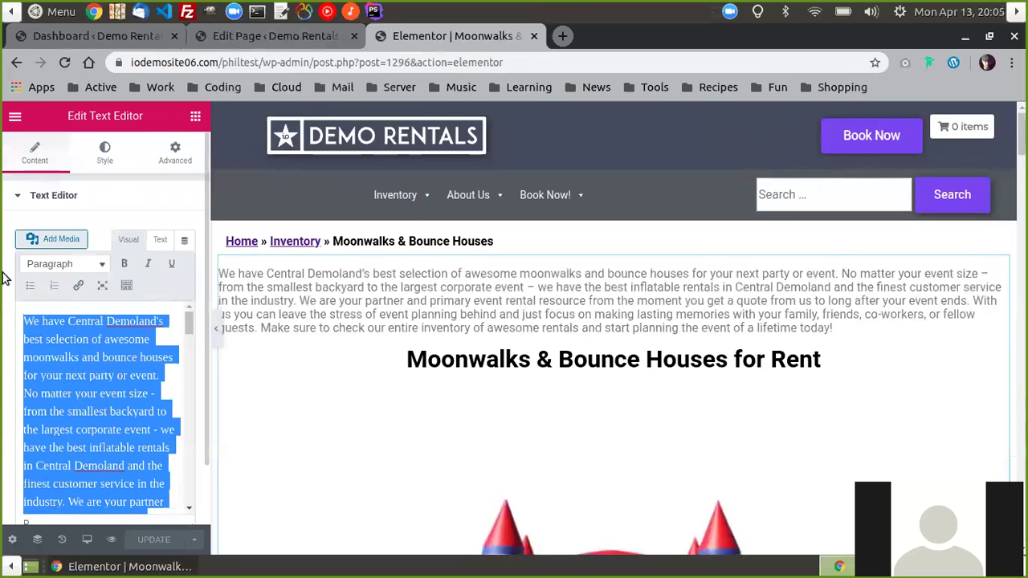
key("BackSpace")
key("Down")
key("Down")
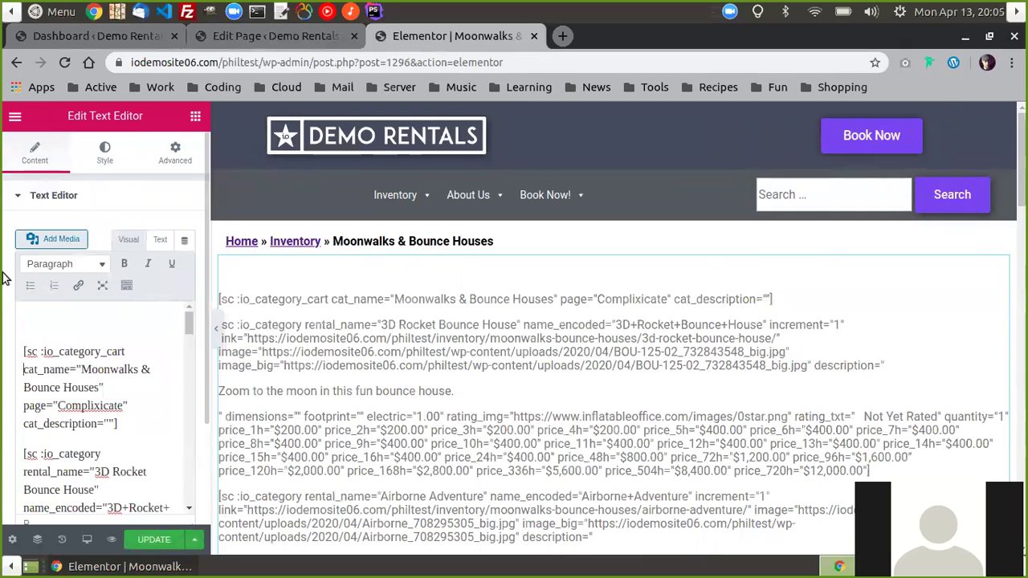
key("BackSpace")
key("Down")
key("Down")
key("Down")
key("Down")
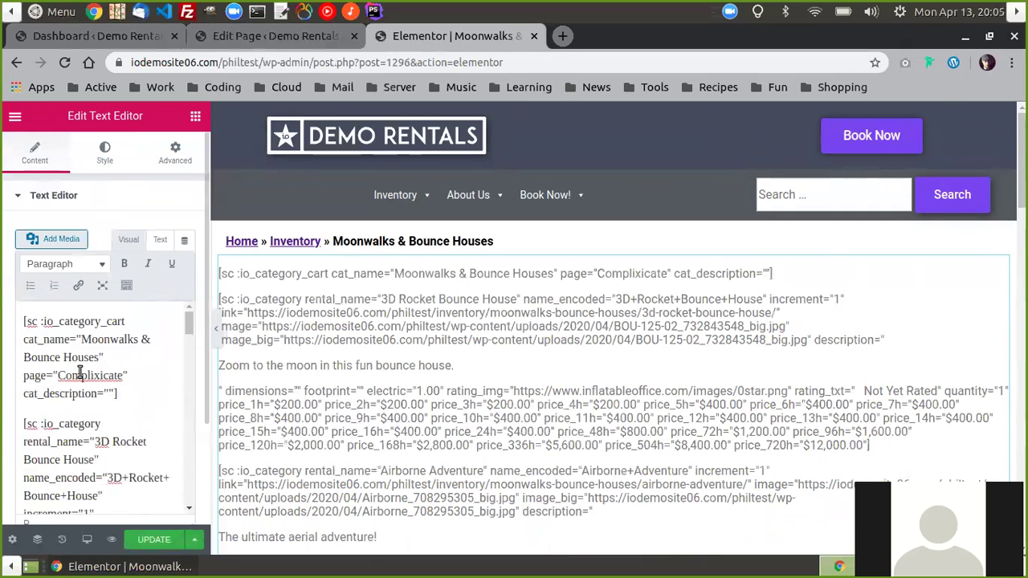
left_click(153, 540)
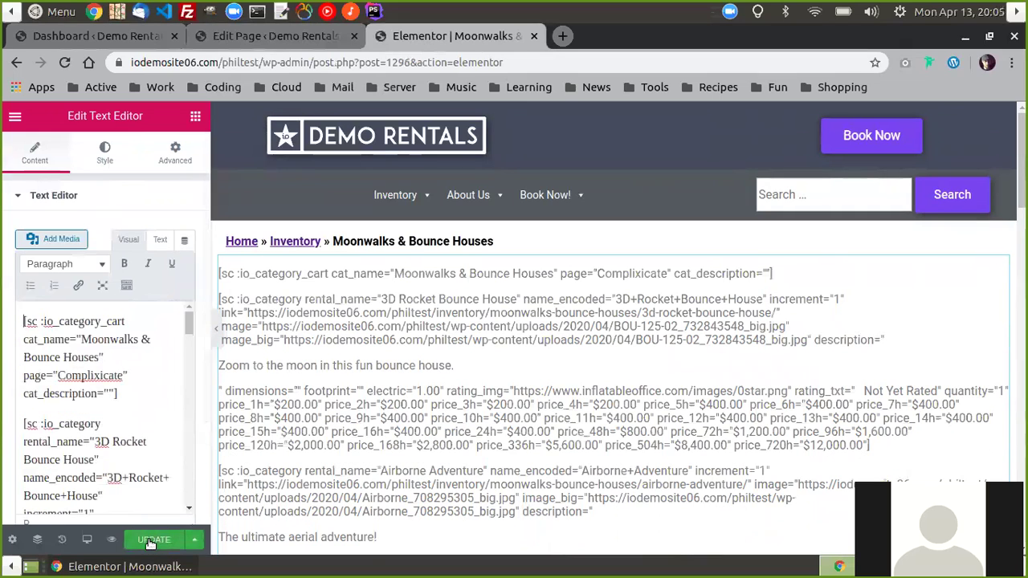
Add a single-column section directly above the Moonwalks & Bounce Houses shortcode text block.
left_click(599, 241)
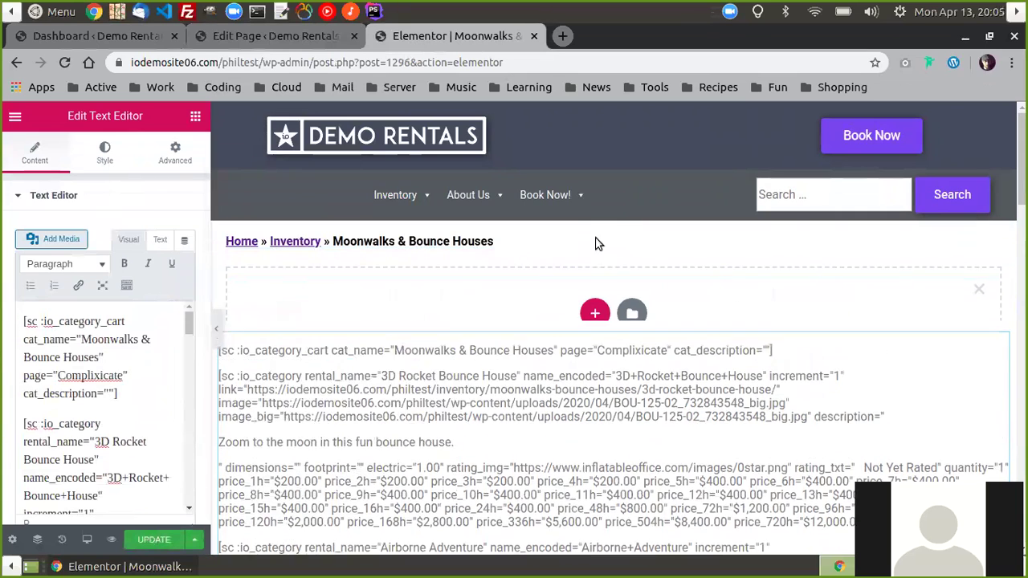
left_click(594, 318)
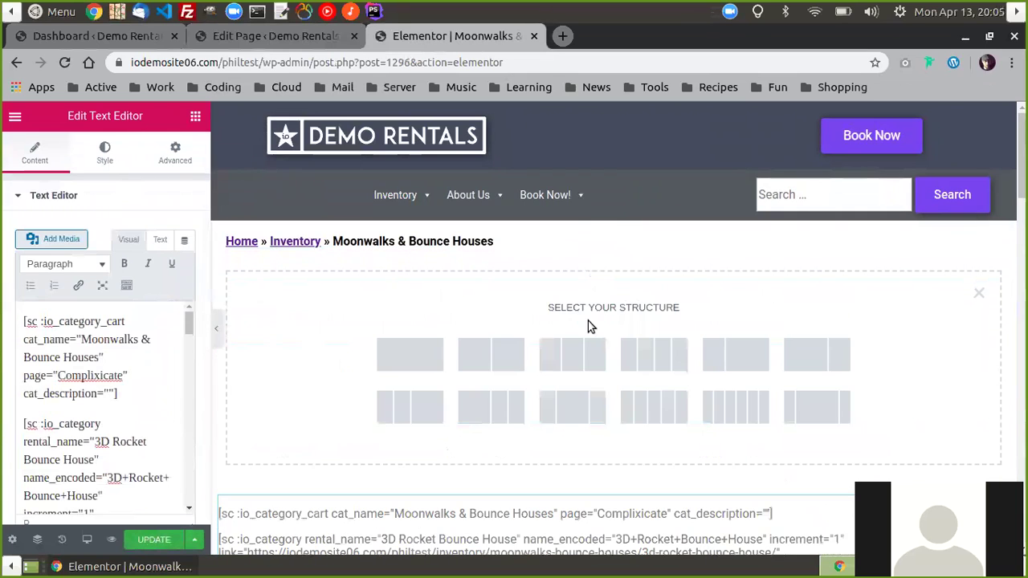
left_click(414, 366)
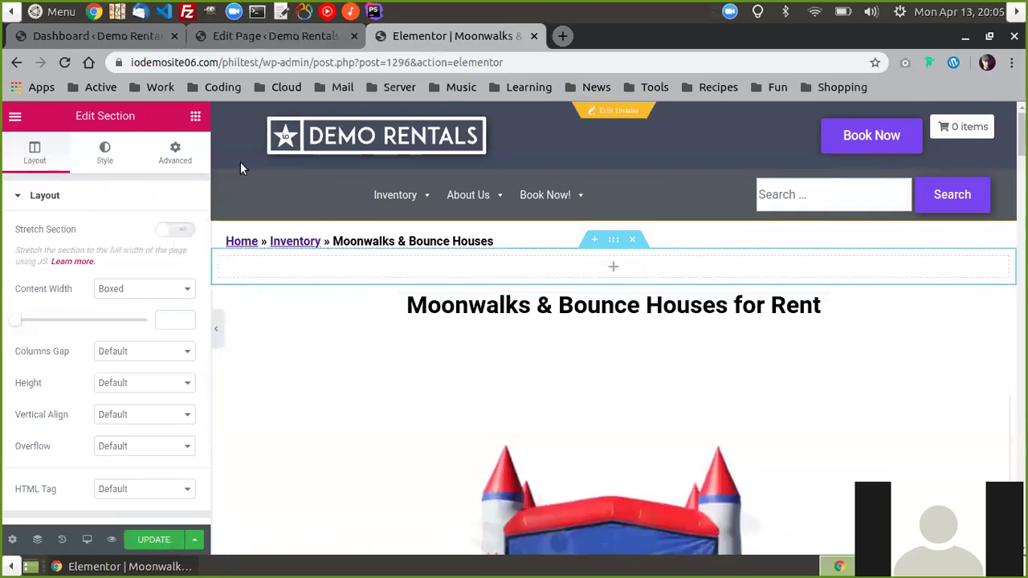
Place a Text Editor widget in the new empty section and replace its placeholder text with the copied introductory paragraph.
left_click(195, 117)
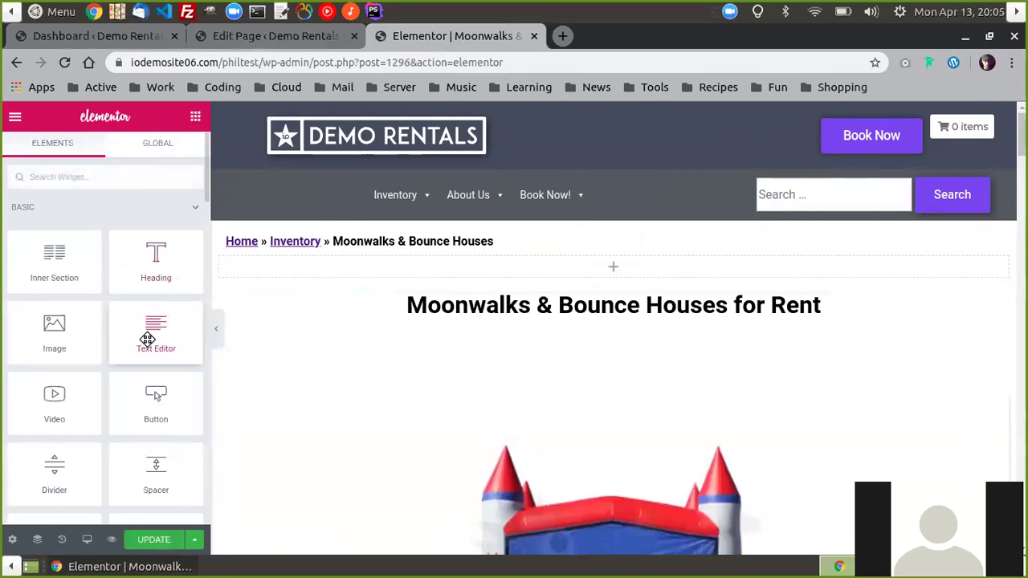
left_click_drag(149, 340, 605, 271)
left_click_drag(172, 376, 7, 325)
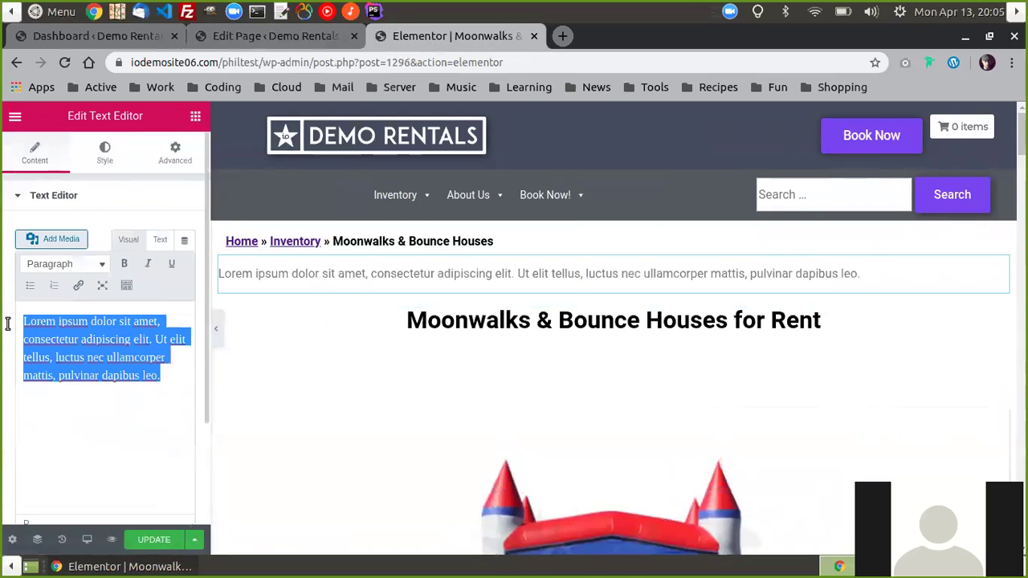
key("ctrl+v")
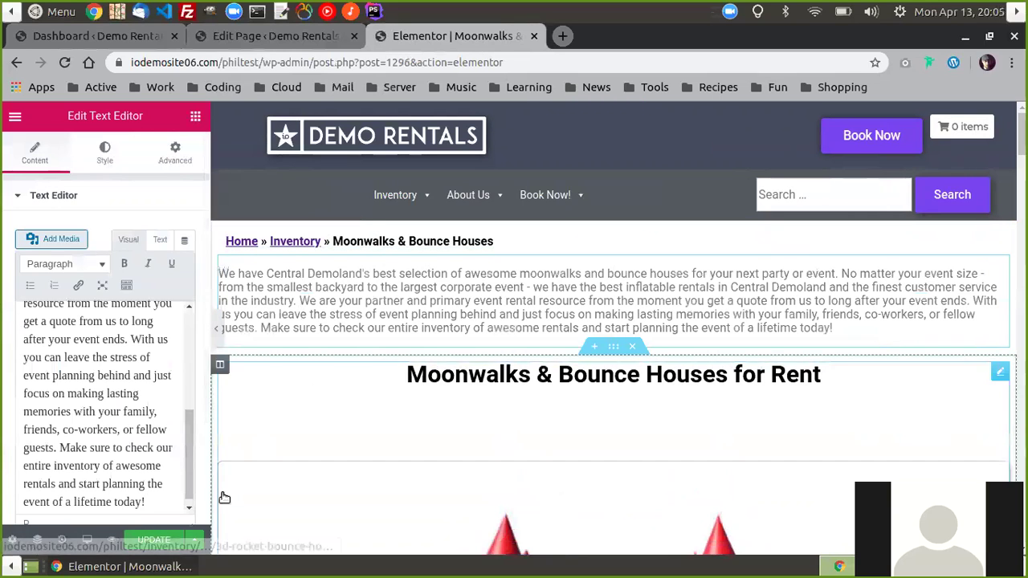
Update the page to save the new section, and set the introductory paragraph's text color to green #23A455.
left_click(166, 540)
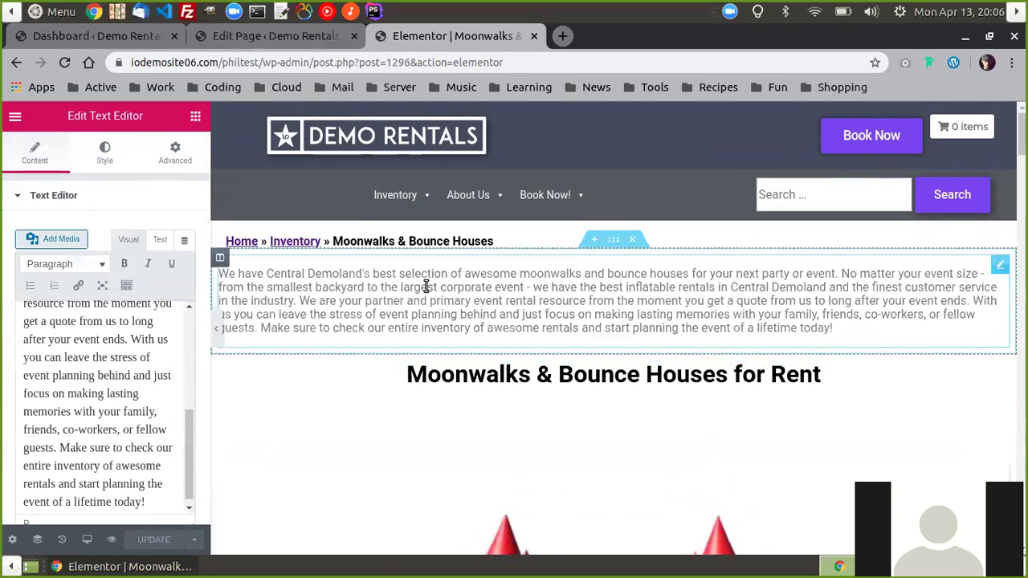
left_click(526, 297)
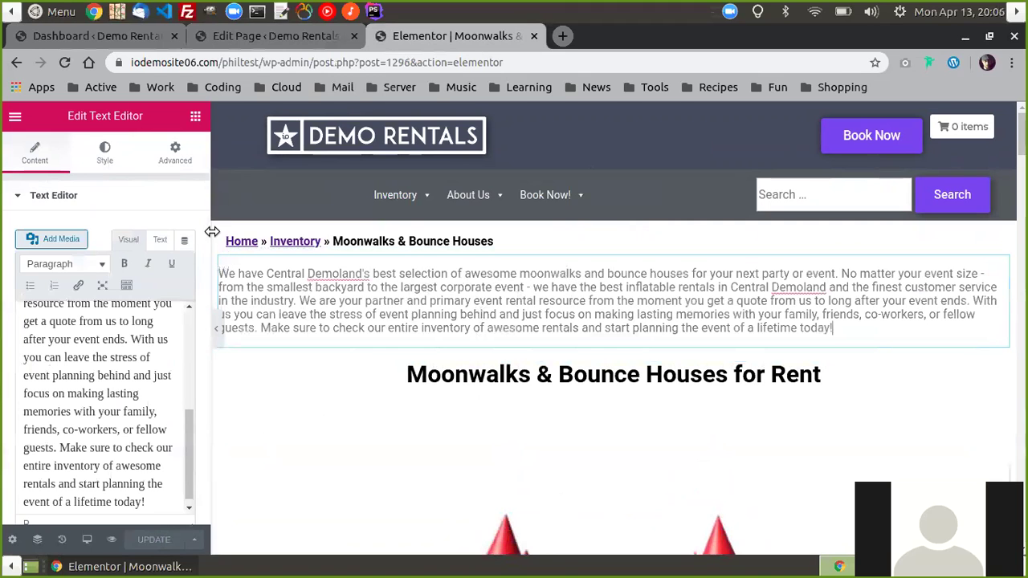
left_click(102, 160)
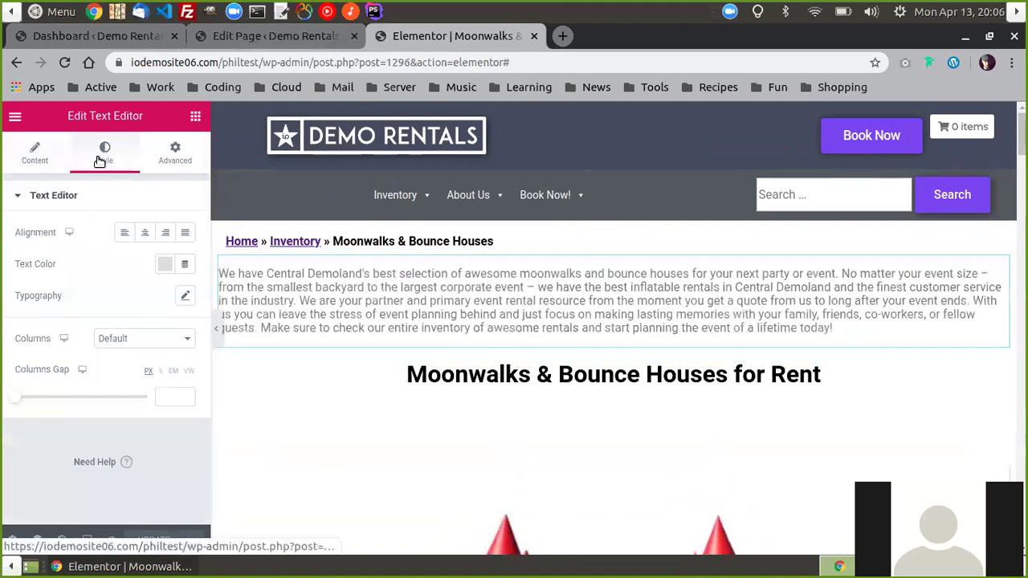
left_click(164, 265)
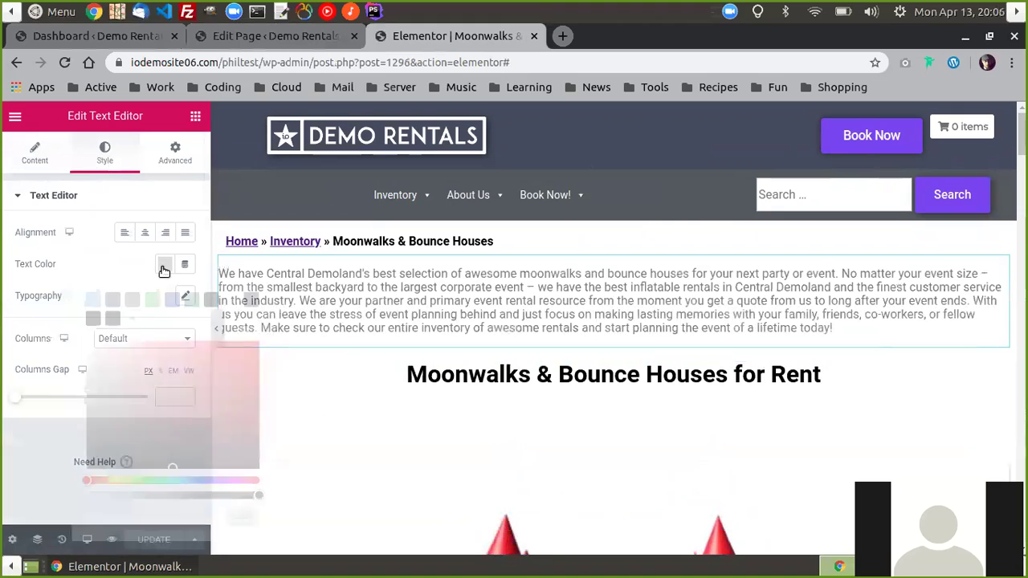
left_click(191, 301)
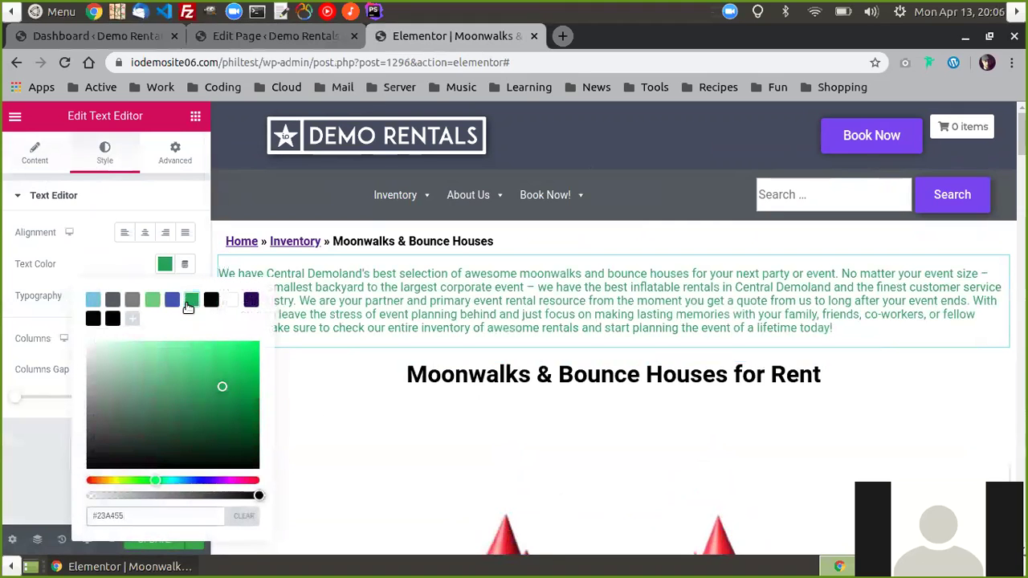
left_click(114, 252)
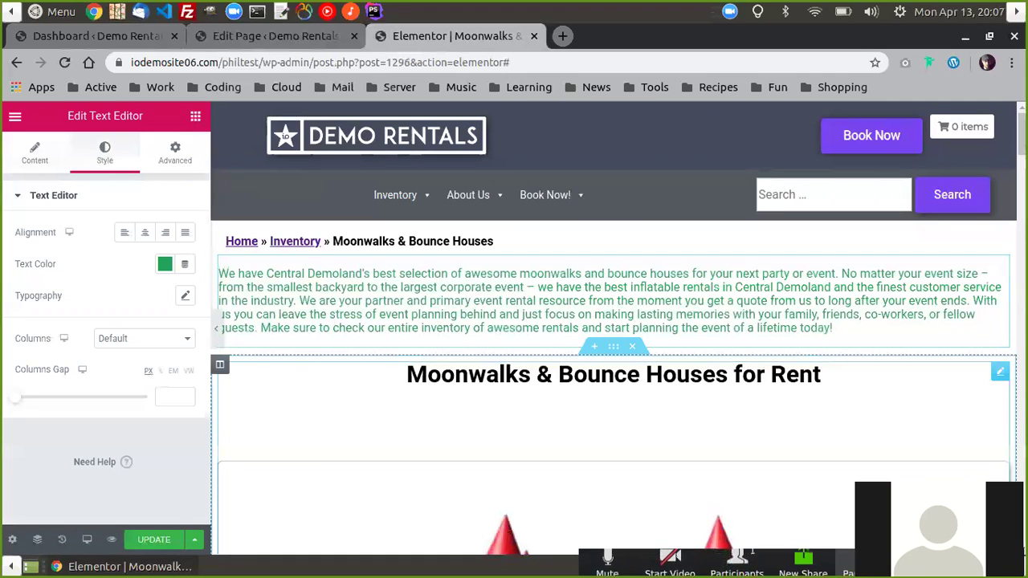
left_click(849, 566)
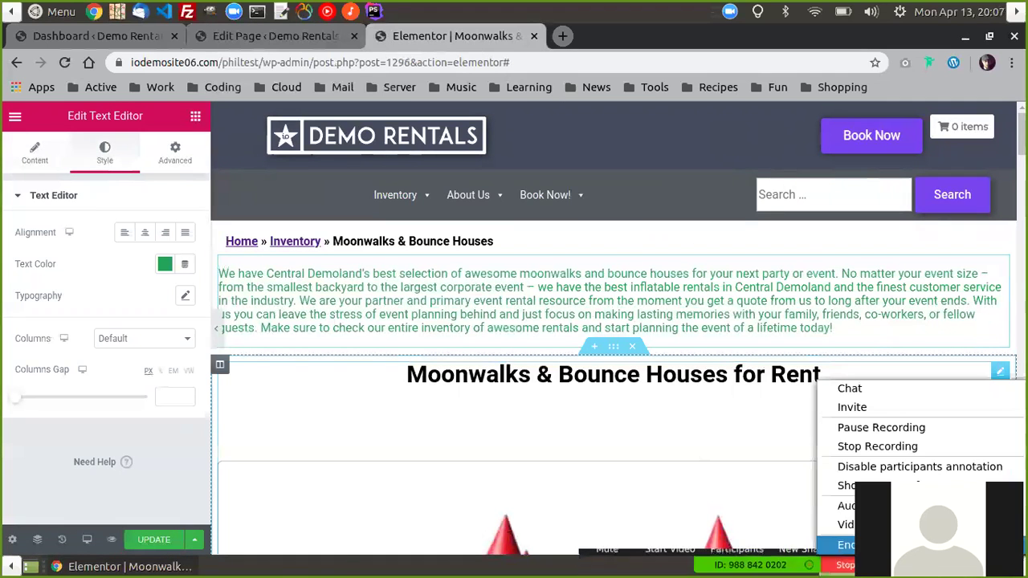